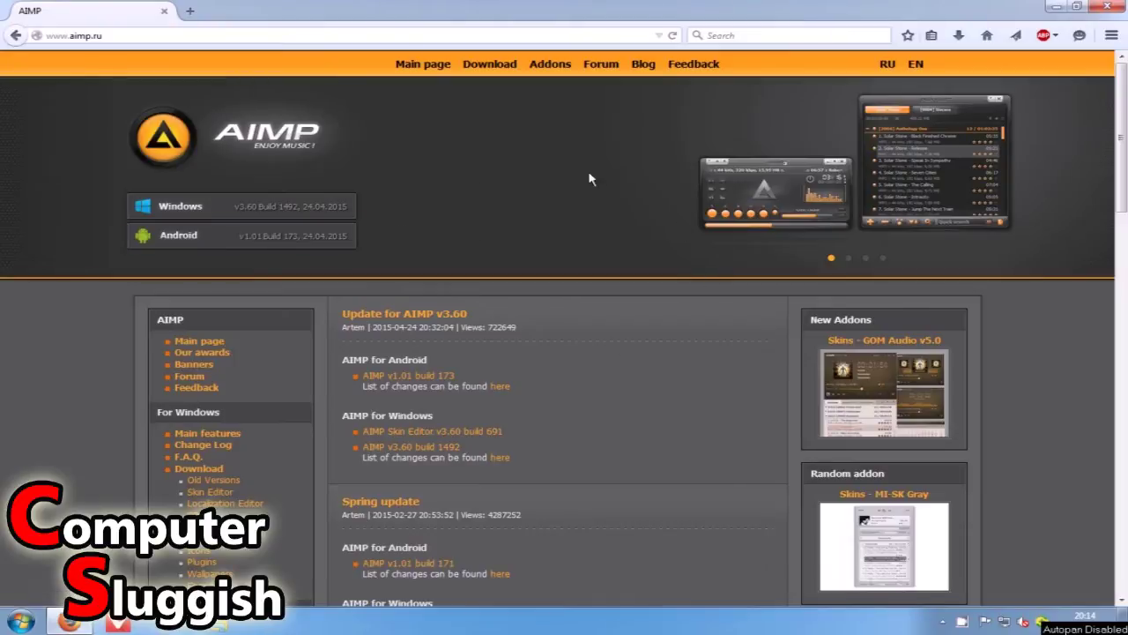
# Download AIMP v3.60 Build 1492 for Windows from the Programki.net mirror and save the installer file.
pyautogui.scroll(-5, 641, 454)
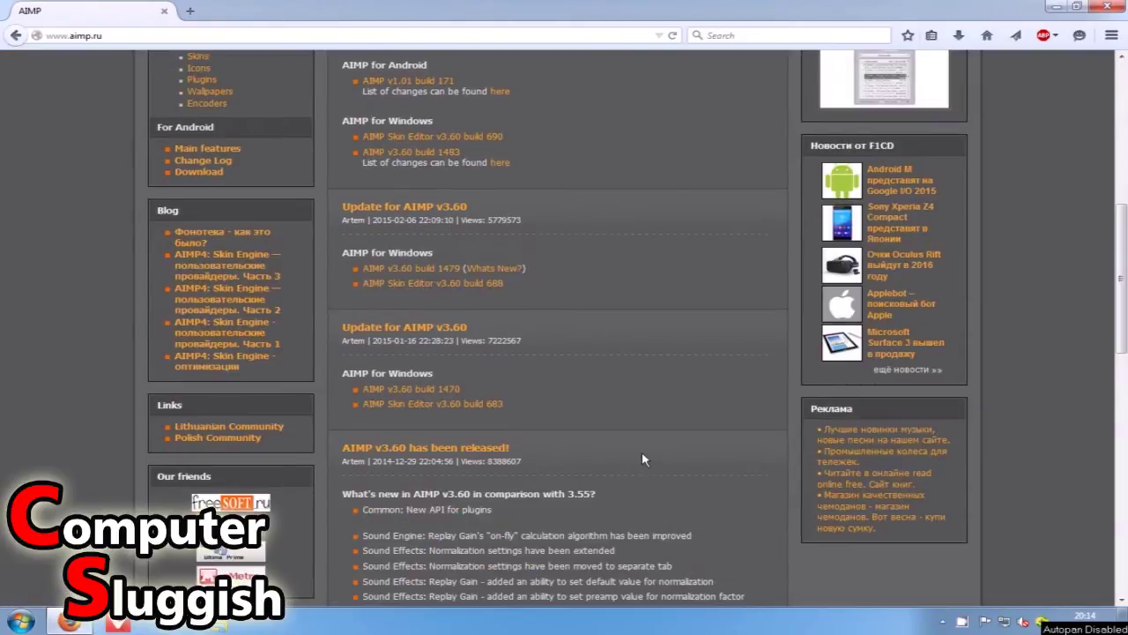
pyautogui.scroll(-3, 642, 451)
pyautogui.scroll(8, 678, 448)
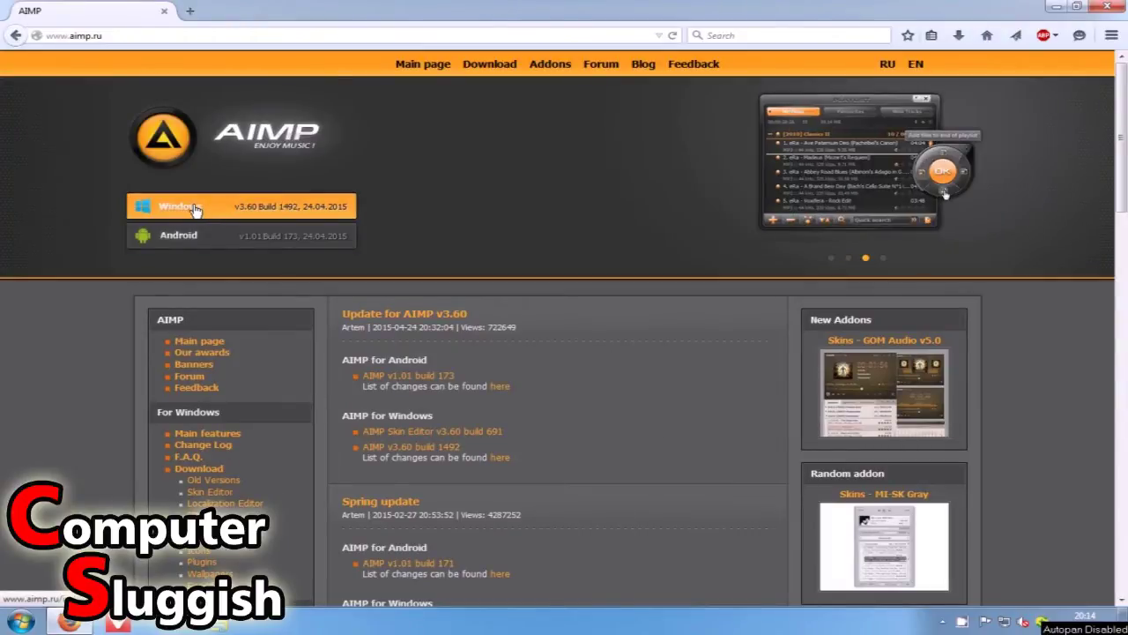
pyautogui.click(194, 209)
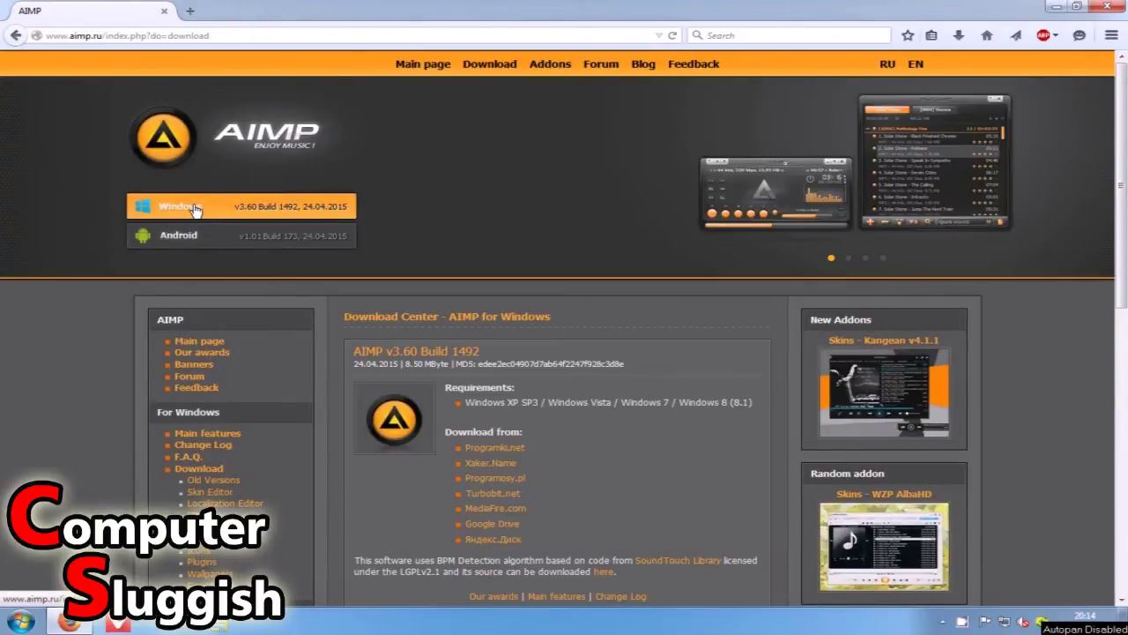
pyautogui.scroll(-2, 614, 237)
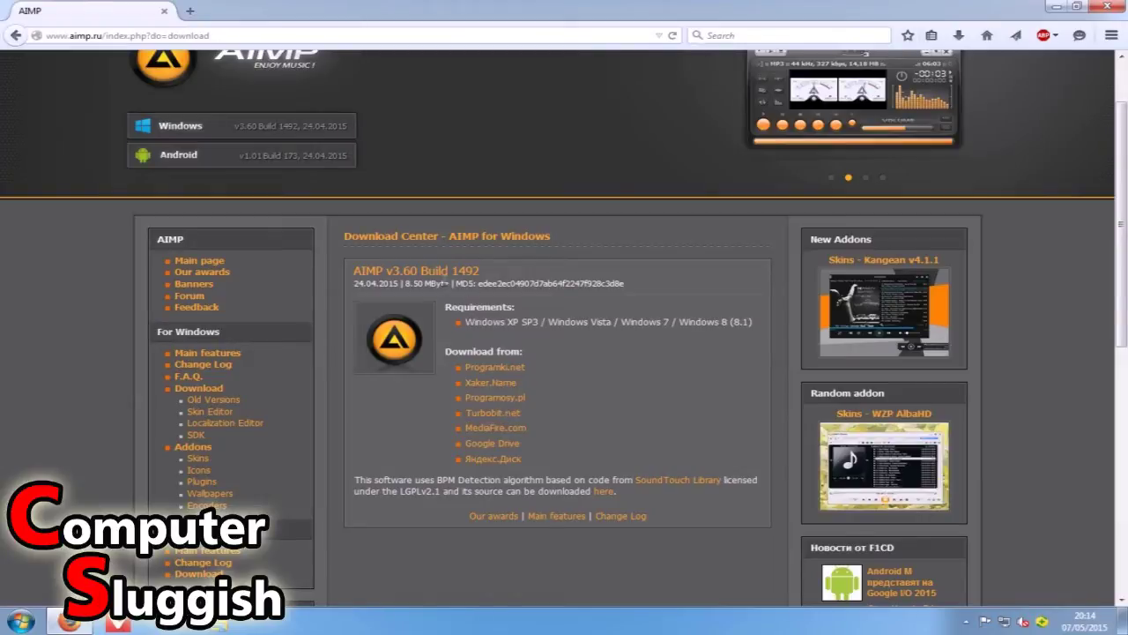
pyautogui.click(508, 370)
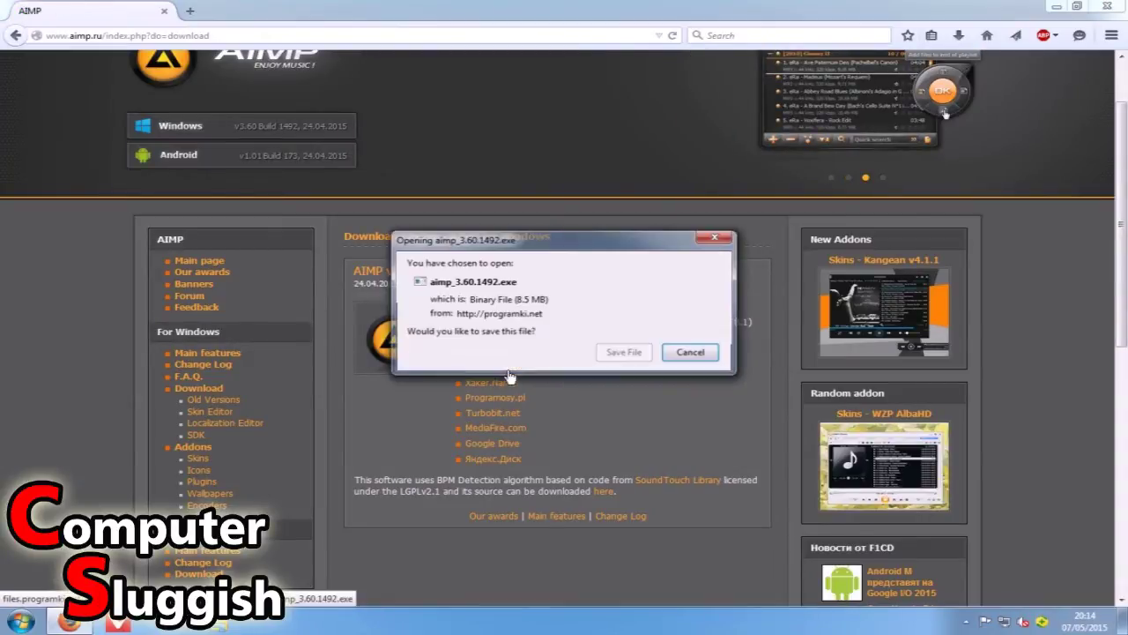
pyautogui.moveTo(555, 247); pyautogui.dragTo(561, 234)
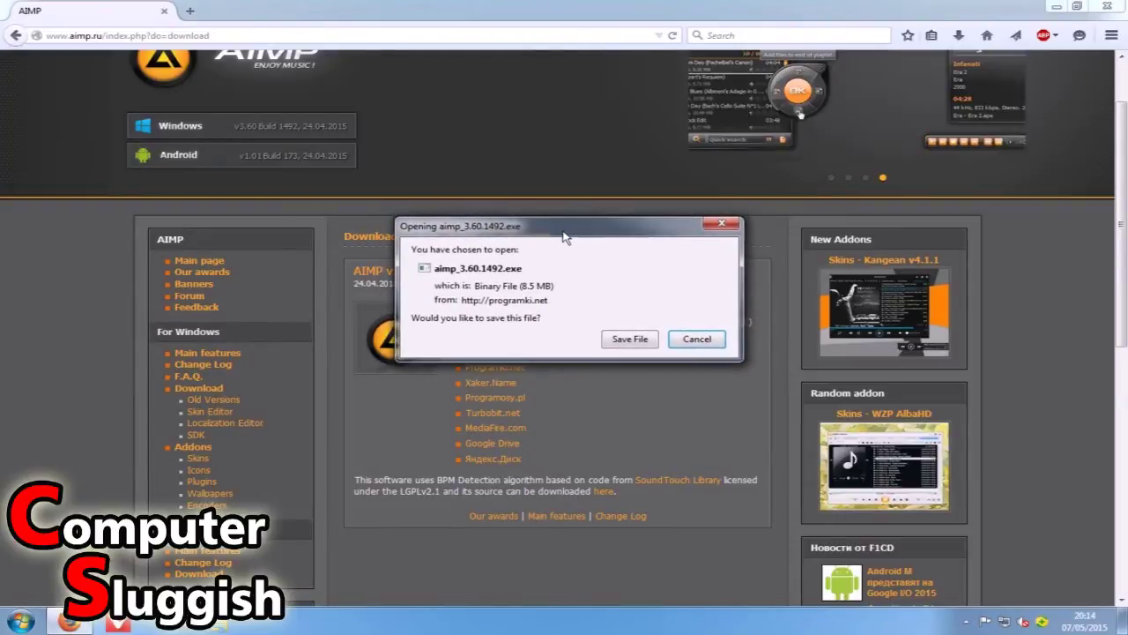
pyautogui.click(630, 342)
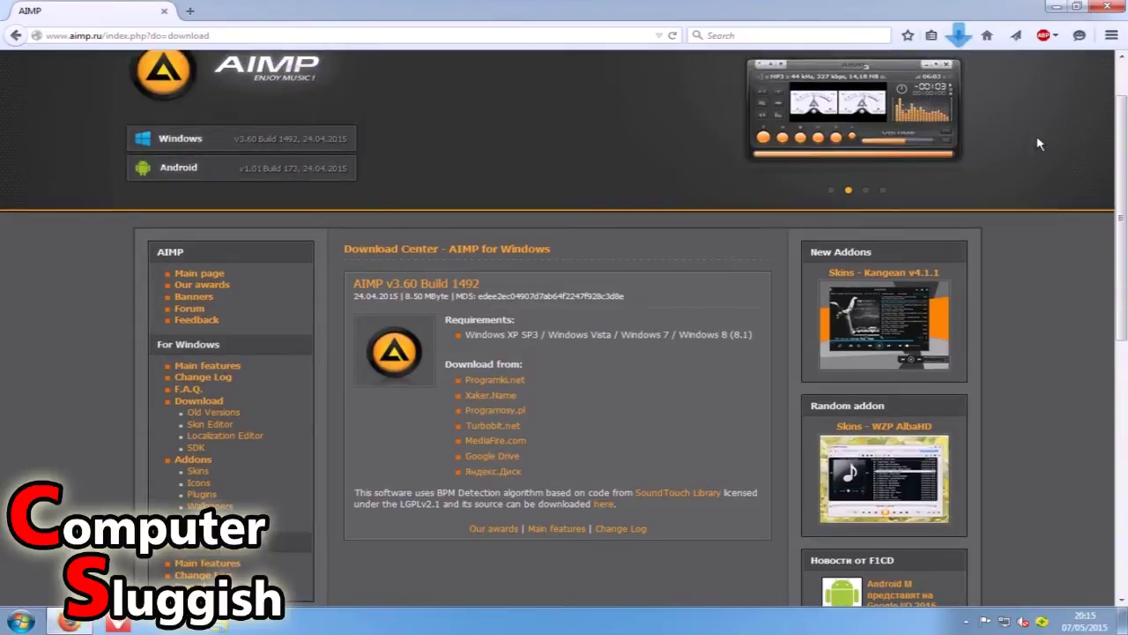
# Run the downloaded aimp_3.60.1492.exe installer, minimize the browser and choose English (EN) as the setup language.
pyautogui.scroll(2, 939, 80)
pyautogui.click(958, 37)
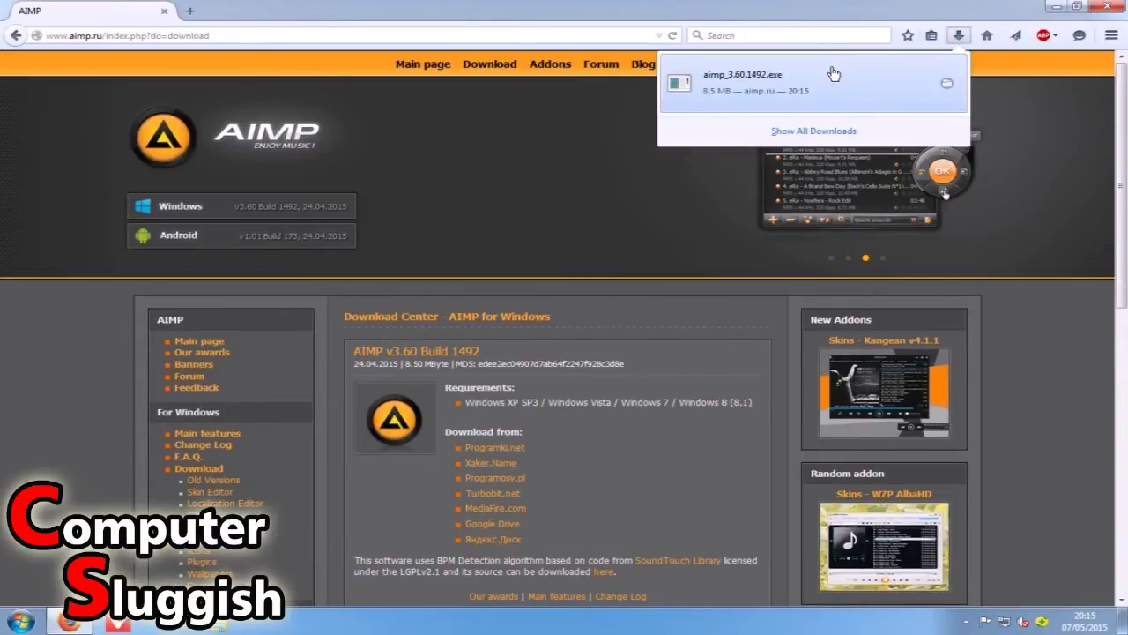
pyautogui.click(790, 93)
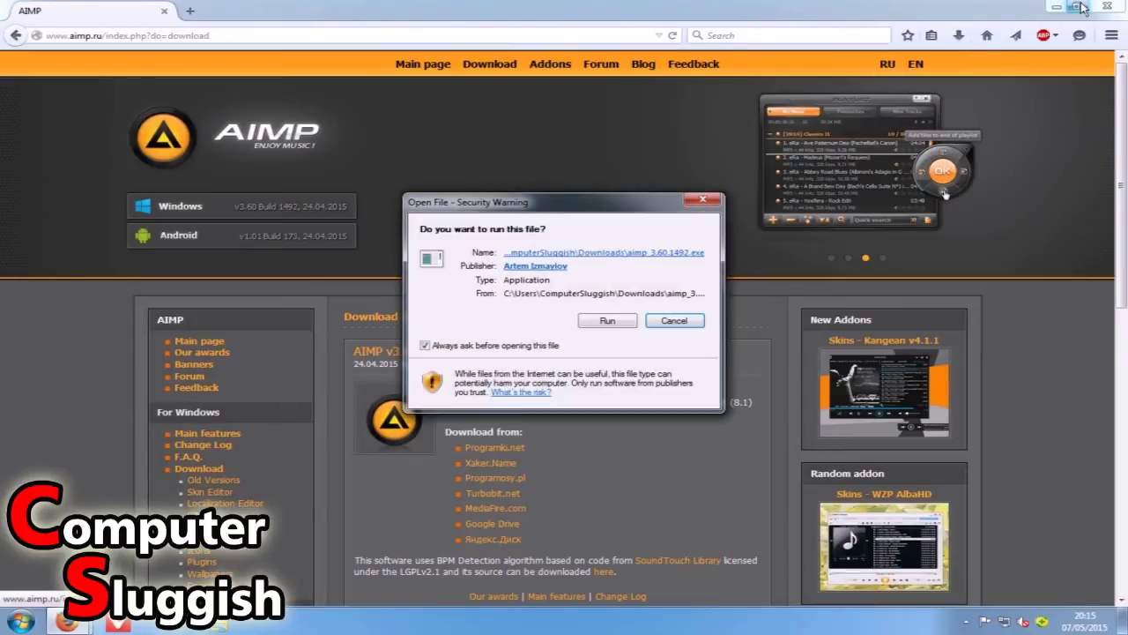
pyautogui.click(1056, 6)
pyautogui.click(604, 321)
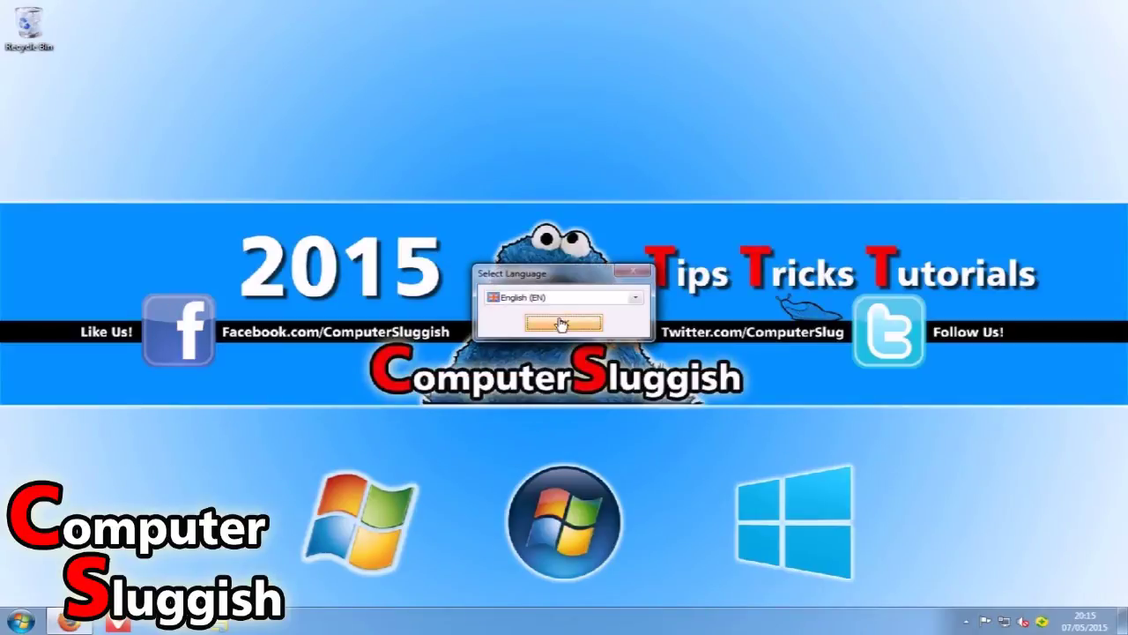
pyautogui.click(563, 324)
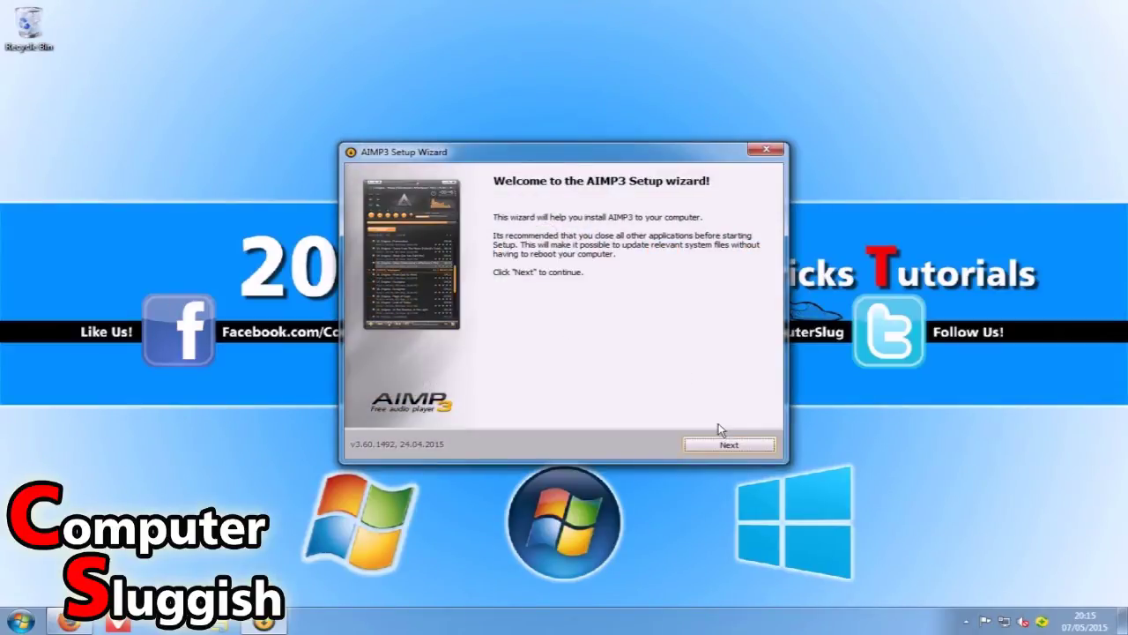
# Accept the license agreement and install the normal version to C:\Program Files (x86)\AIMP3\ with all shortcut and integration options enabled.
pyautogui.click(725, 447)
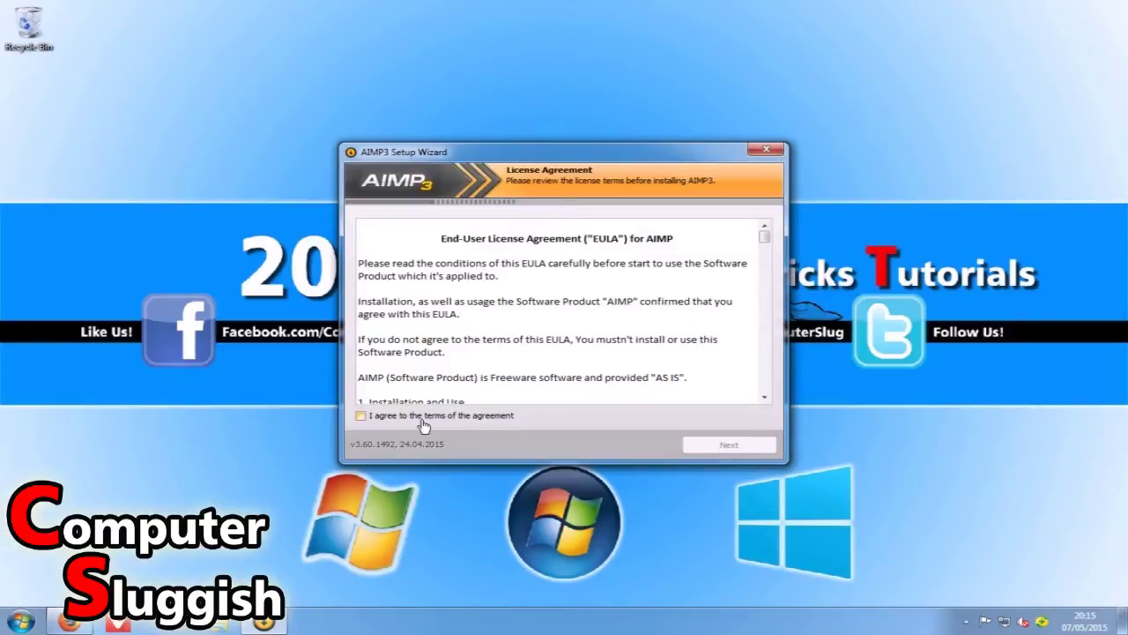
pyautogui.click(395, 416)
pyautogui.click(725, 444)
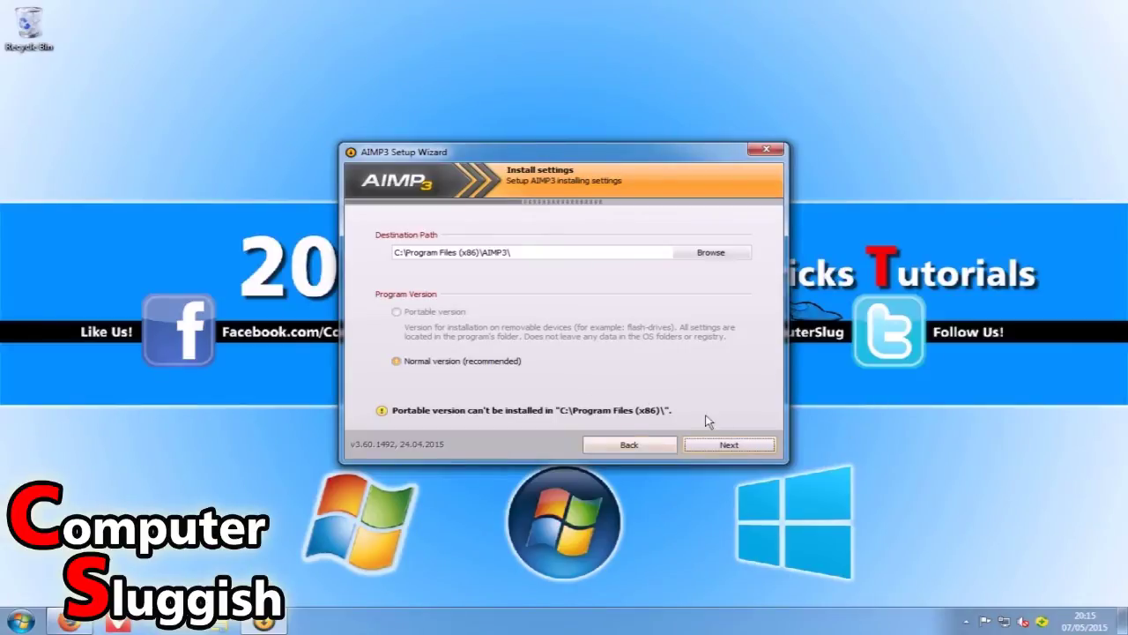
pyautogui.click(745, 448)
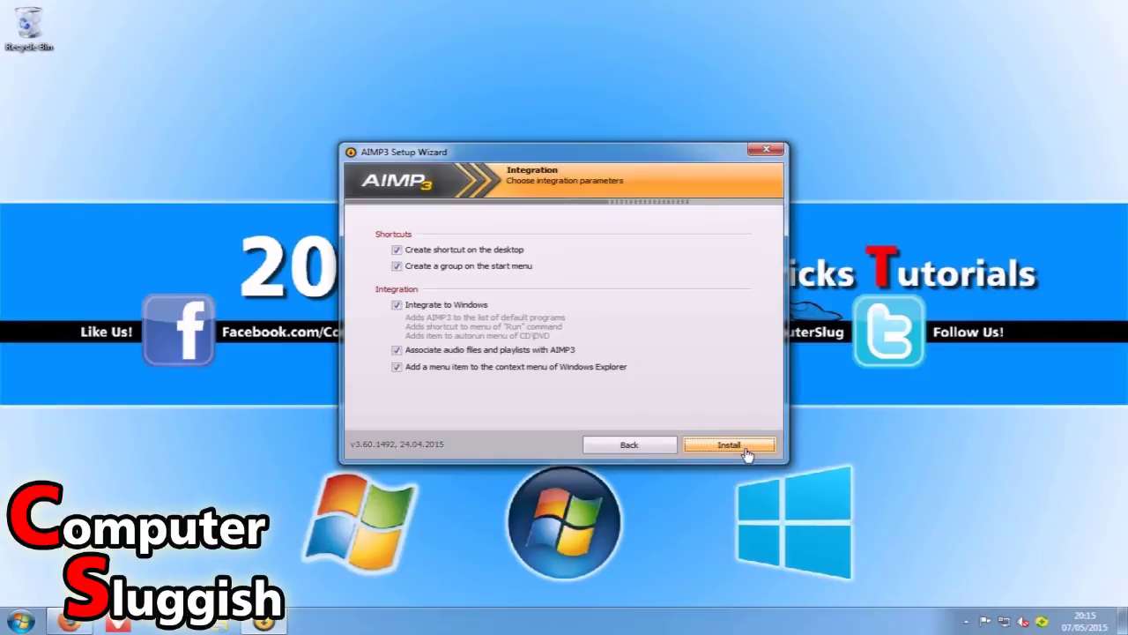
pyautogui.click(749, 446)
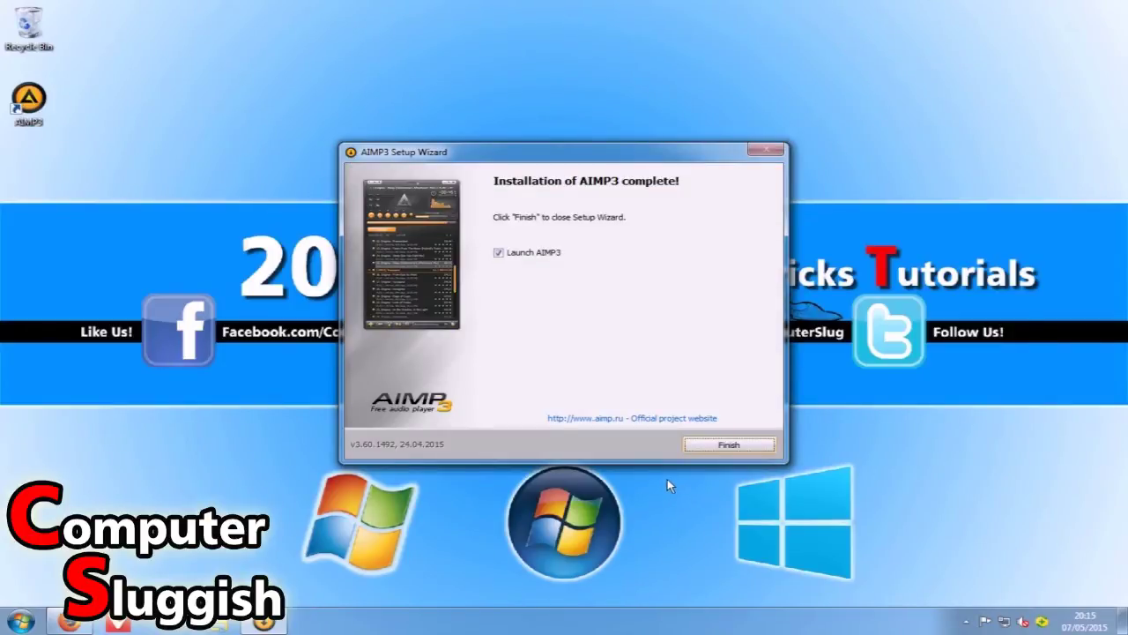
# Finish the setup wizard with Launch AIMP3 enabled and reposition the player windows higher on the desktop.
pyautogui.moveTo(109, 168); pyautogui.dragTo(8, 71)
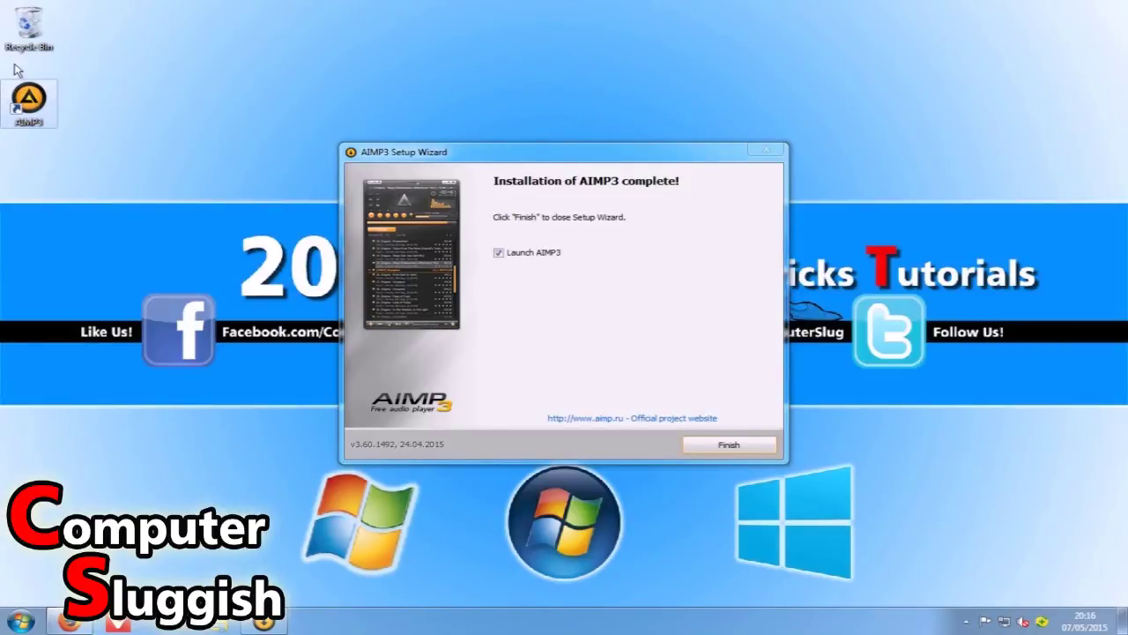
pyautogui.click(5, 176)
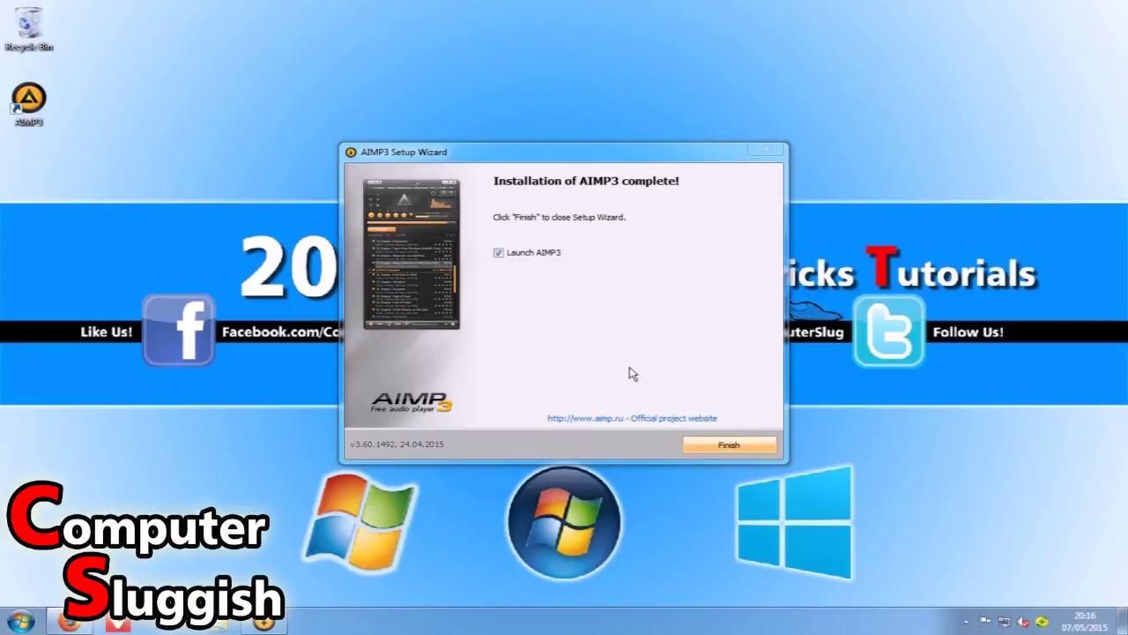
pyautogui.click(730, 447)
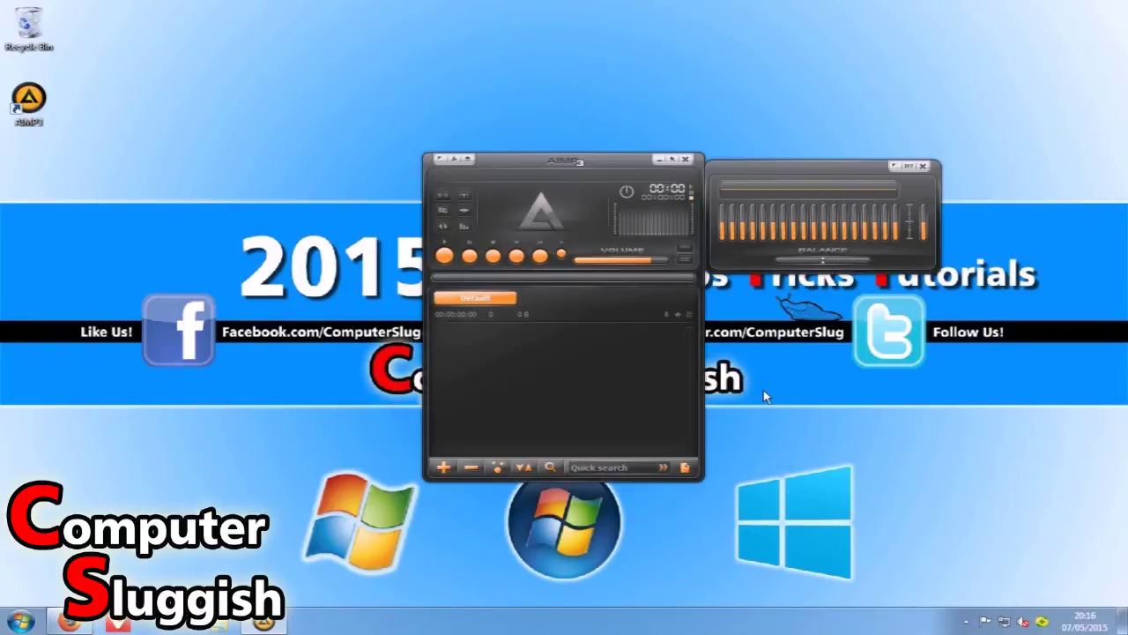
pyautogui.moveTo(596, 169); pyautogui.dragTo(479, 111)
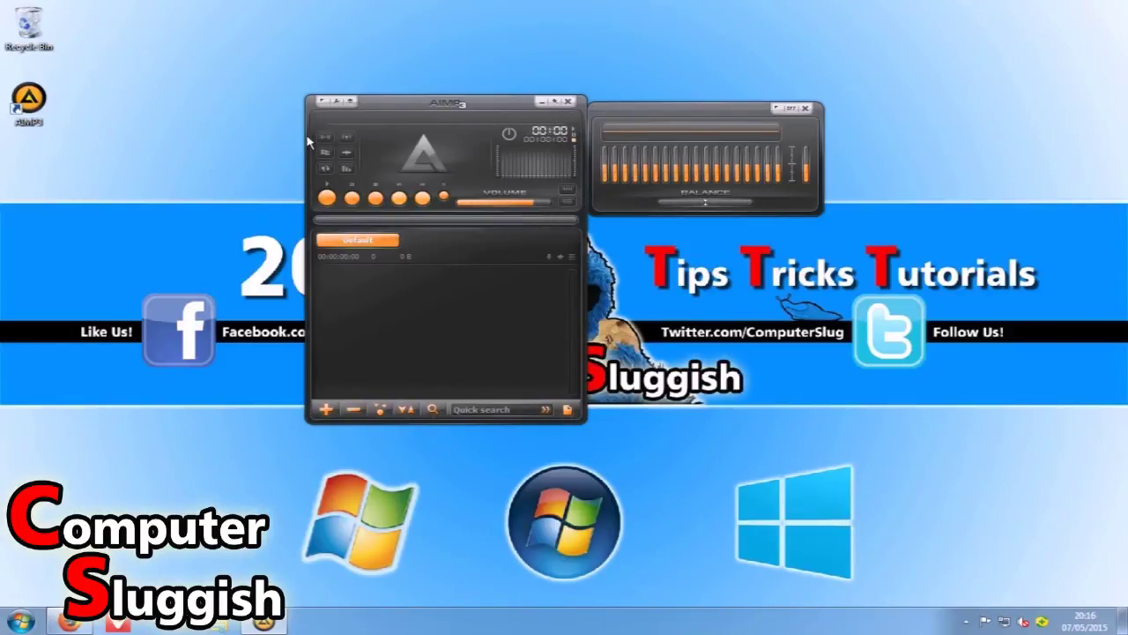
# Open the AIMP3 player's preferences.
pyautogui.click(323, 102)
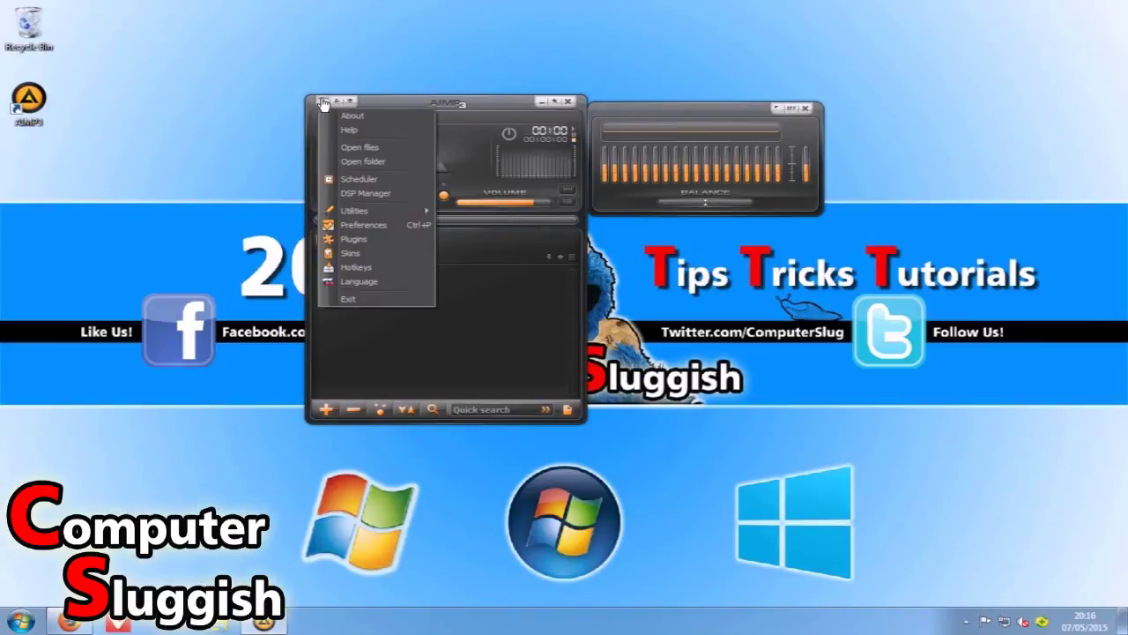
pyautogui.click(349, 59)
pyautogui.click(323, 104)
pyautogui.moveTo(383, 212)
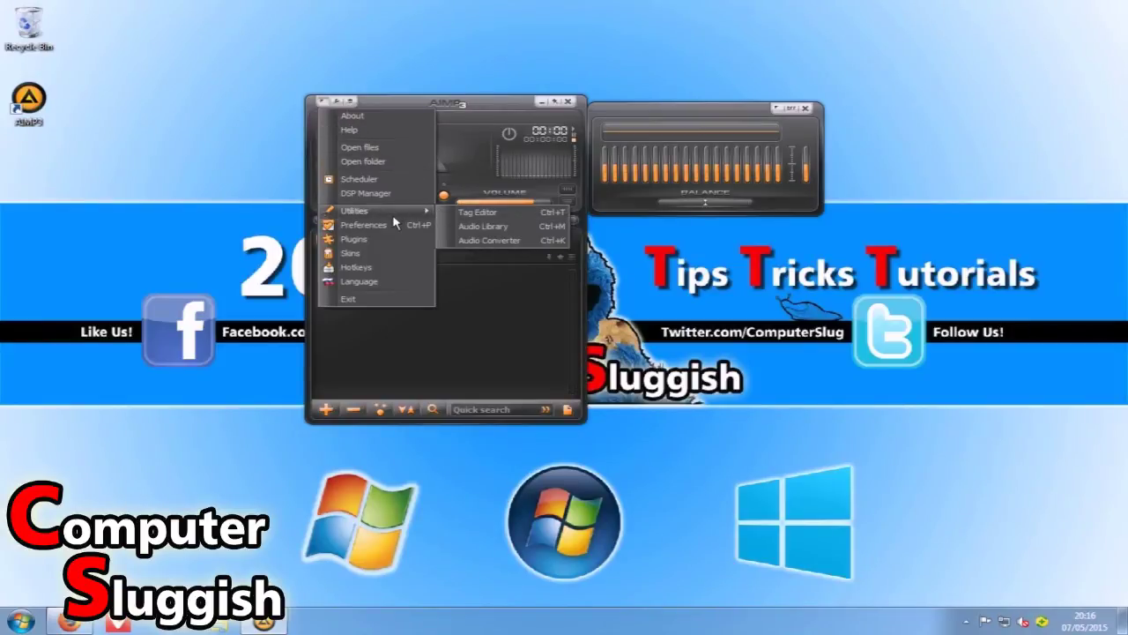
pyautogui.click(393, 221)
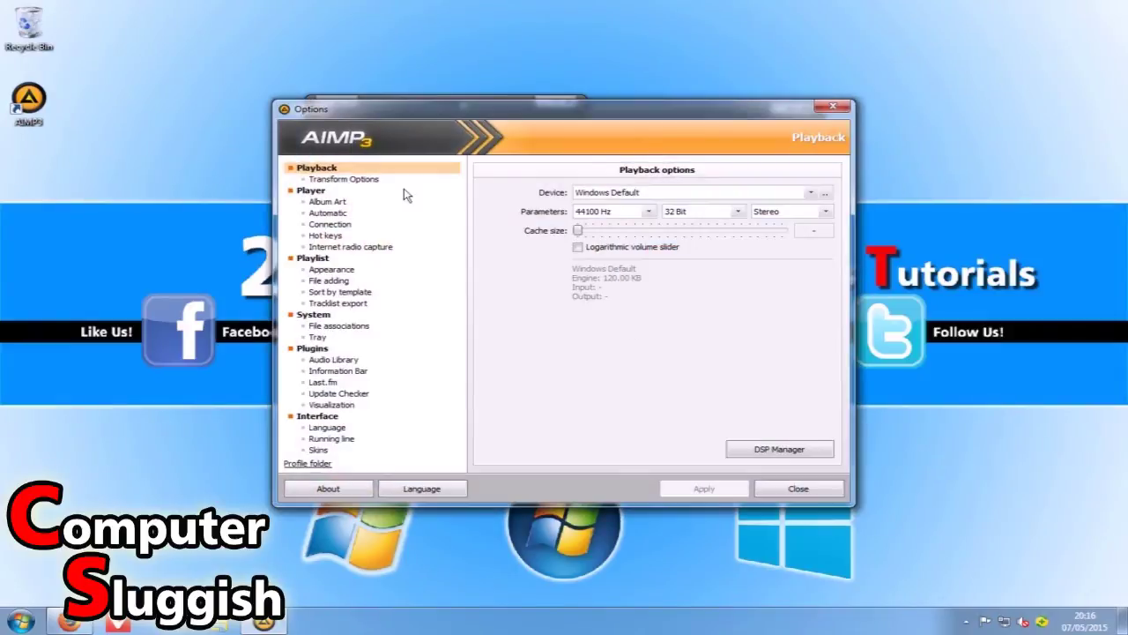
# Look through the options pages for playback, player, playlist, system, plugins and interface, ending on Skins.
pyautogui.click(339, 179)
pyautogui.press('Down')
pyautogui.press('Down')
pyautogui.press('Down')
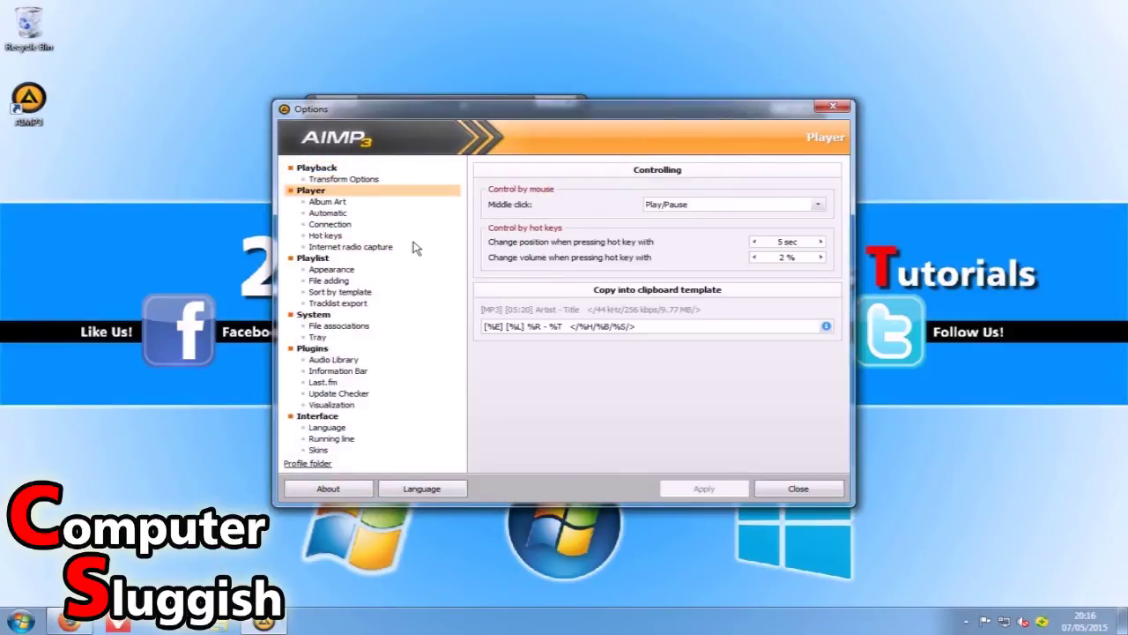
pyautogui.press('Down')
pyautogui.press('Down')
pyautogui.press('Down')
pyautogui.press('Down')
pyautogui.press('Down')
pyautogui.press('Down')
pyautogui.press('Down')
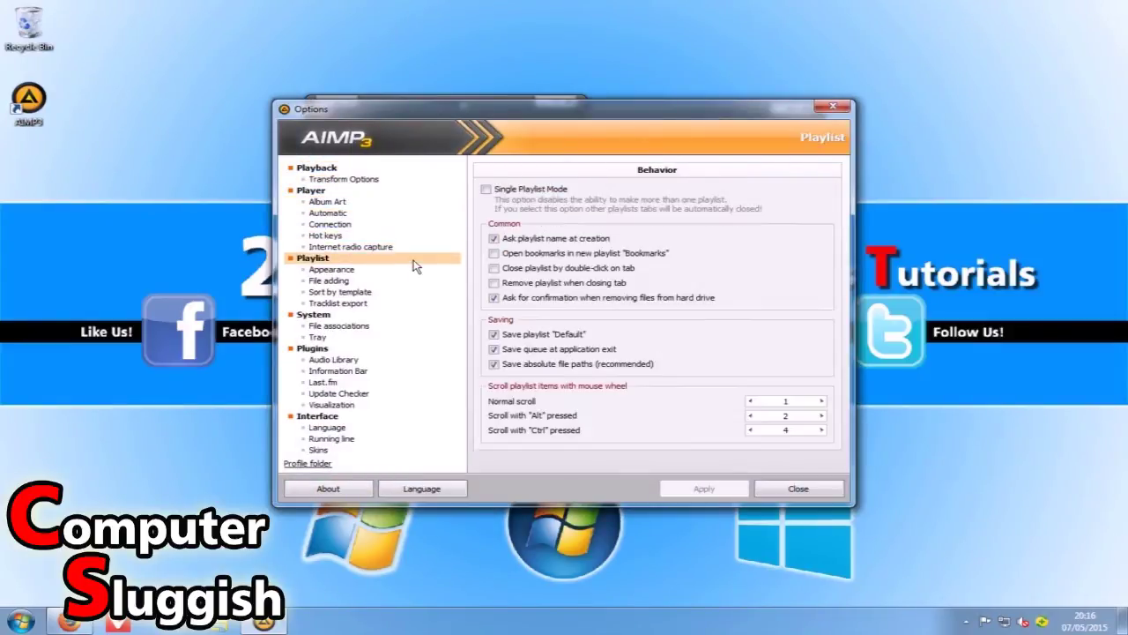
pyautogui.press('Down')
pyautogui.press('Down')
pyautogui.press('Down')
pyautogui.press('Down')
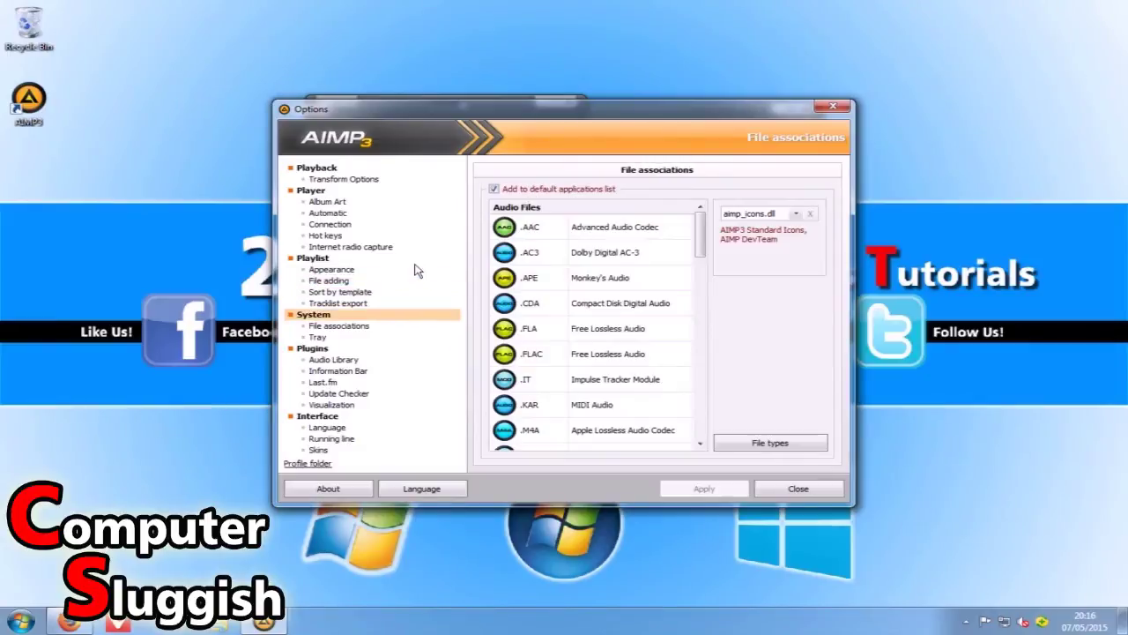
pyautogui.press('Down')
pyautogui.press('Down')
pyautogui.press('Down')
pyautogui.press('Down')
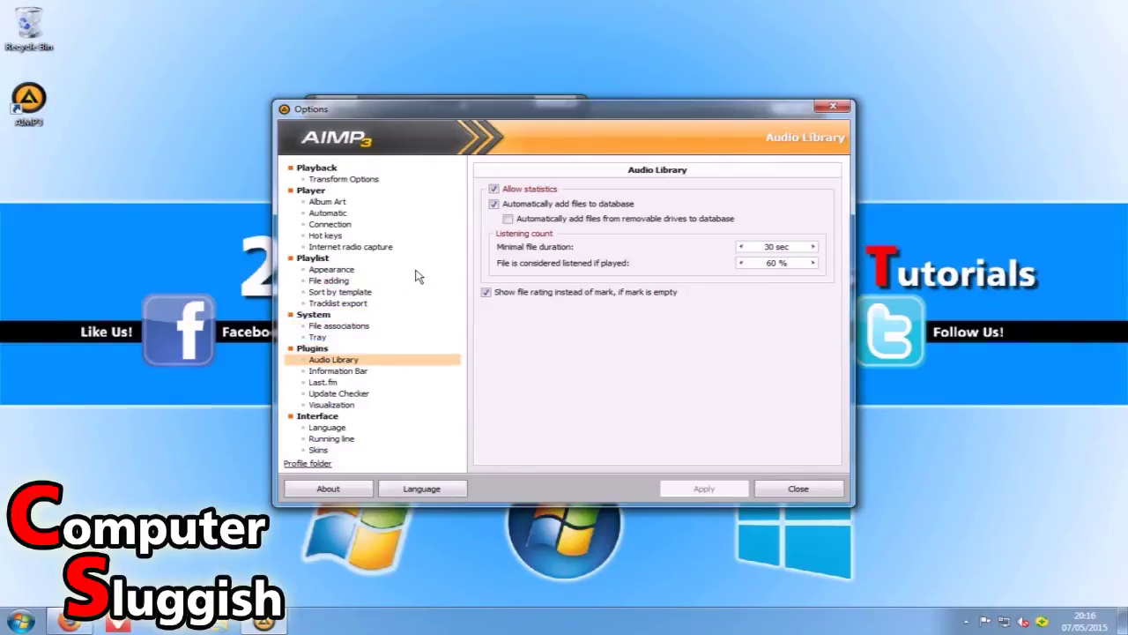
pyautogui.press('Down')
pyautogui.press('Down')
pyautogui.press('Down')
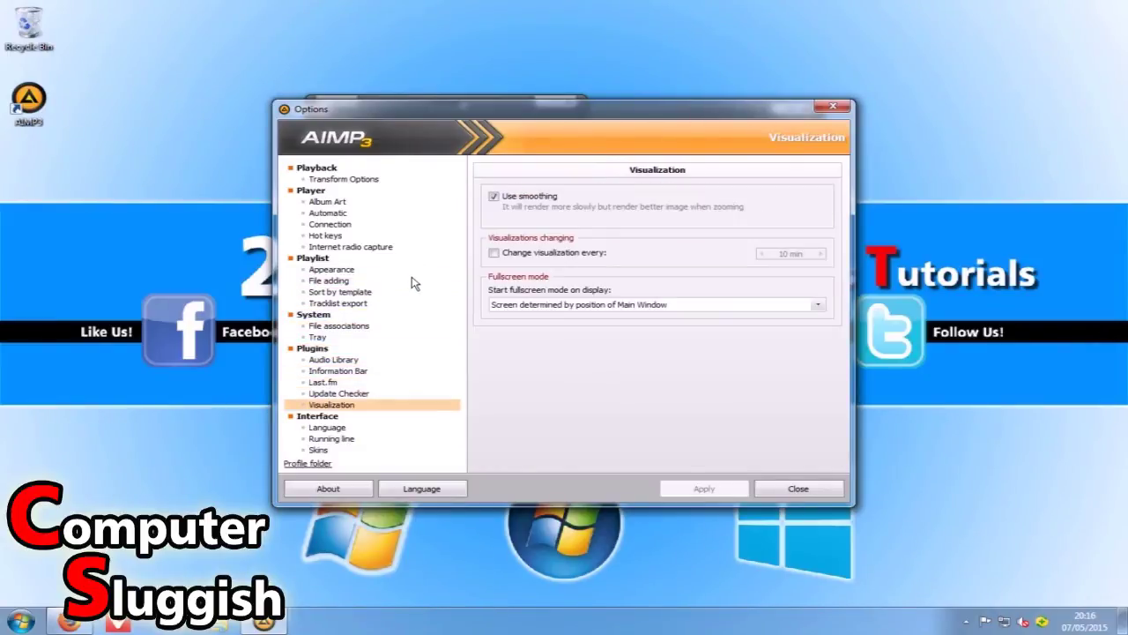
pyautogui.press('Down')
pyautogui.press('Down')
pyautogui.press('Down')
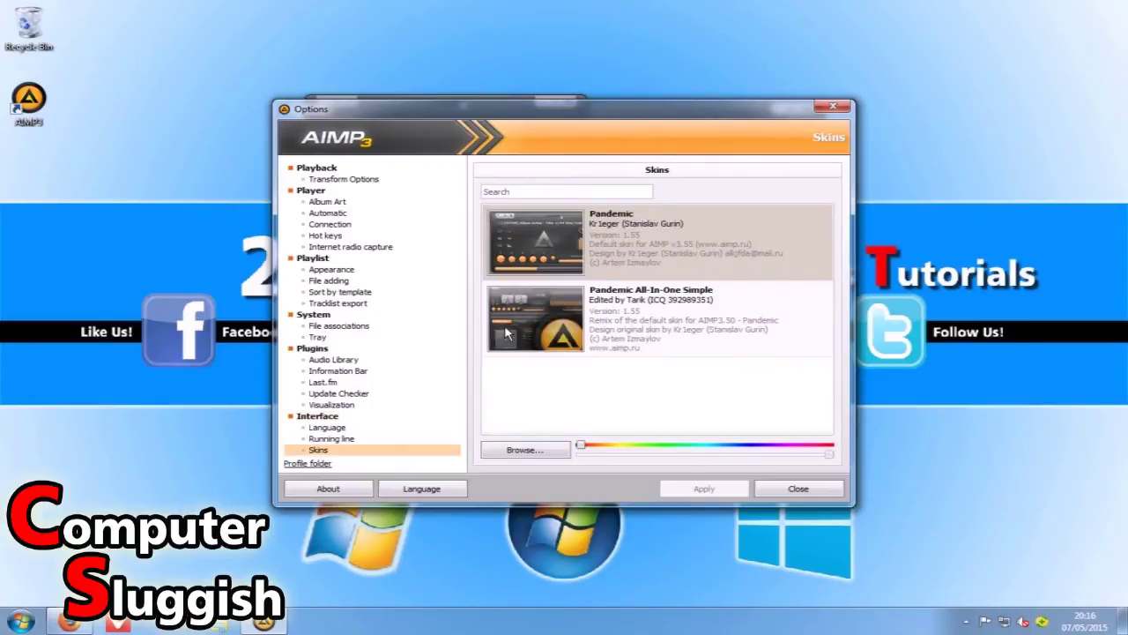
# Apply the Pandemic All-In-One Simple skin to the player.
pyautogui.click(663, 313)
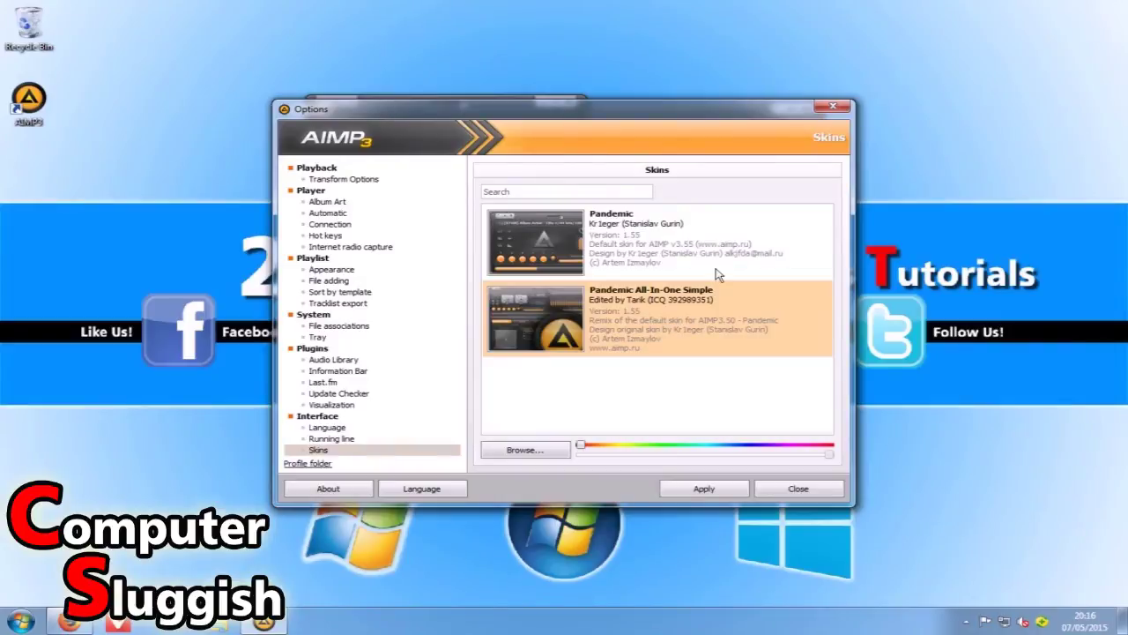
pyautogui.moveTo(622, 111); pyautogui.dragTo(669, 220)
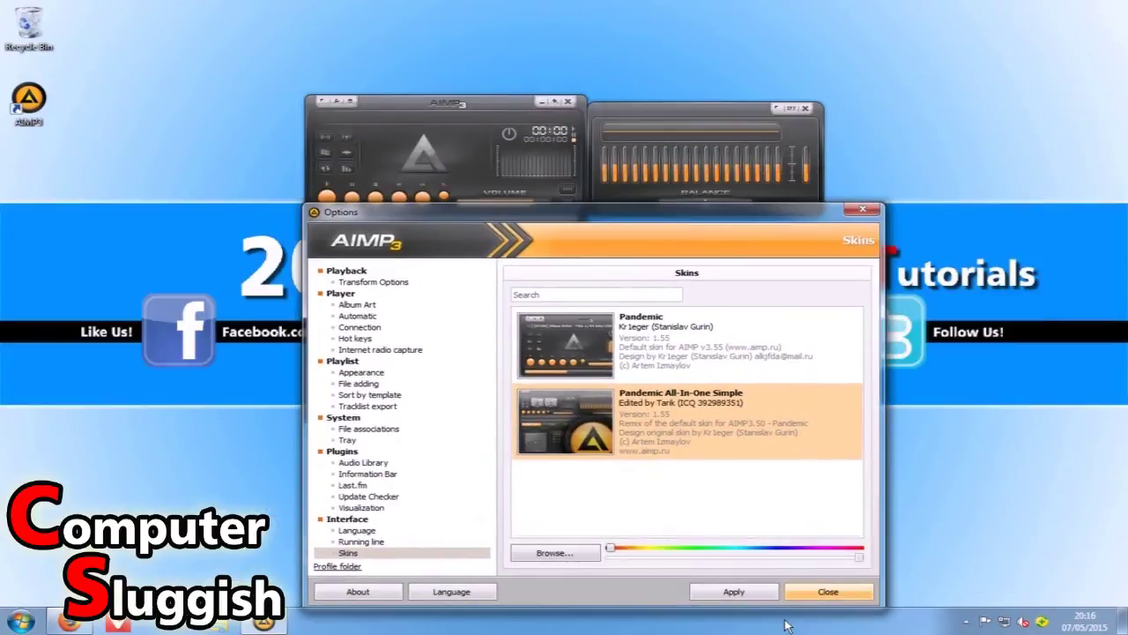
pyautogui.click(734, 591)
# Recolour the current skin to blue at full intensity, apply the change and close the options.
pyautogui.moveTo(519, 256); pyautogui.dragTo(590, 299)
pyautogui.moveTo(681, 592); pyautogui.dragTo(851, 599)
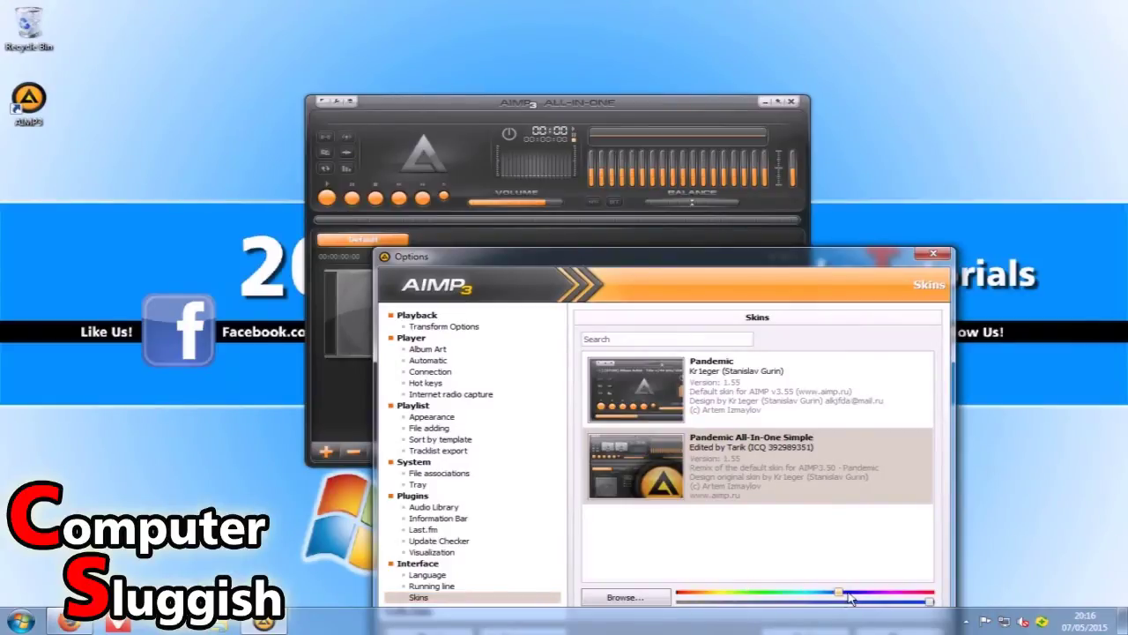
pyautogui.moveTo(787, 255); pyautogui.dragTo(941, 160)
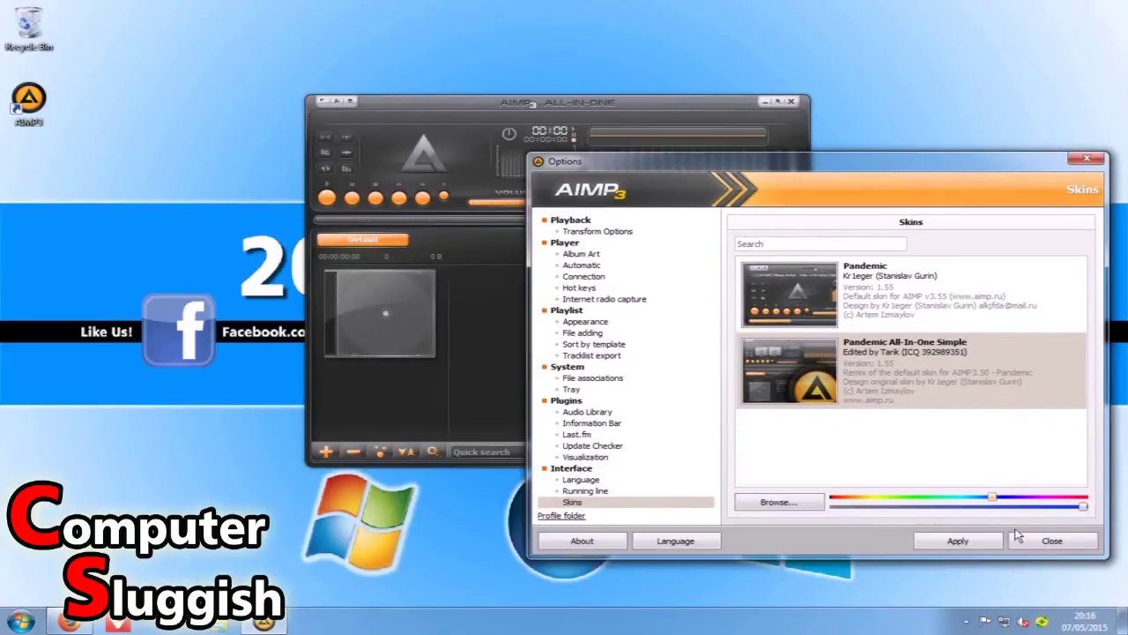
pyautogui.click(969, 541)
pyautogui.moveTo(1066, 153); pyautogui.dragTo(718, 176)
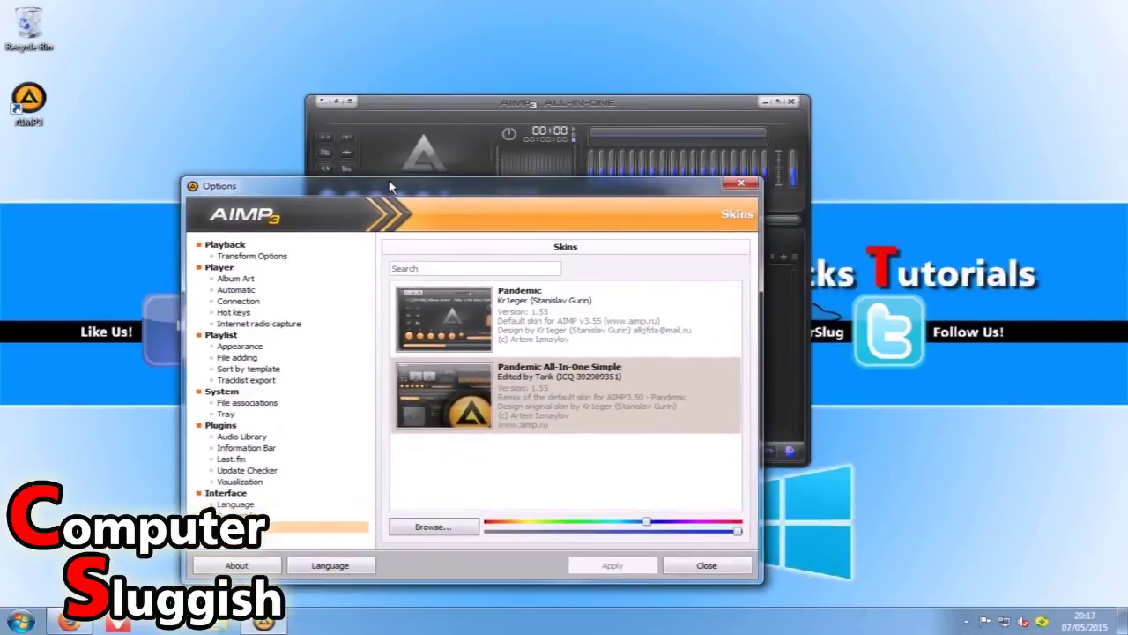
pyautogui.click(705, 567)
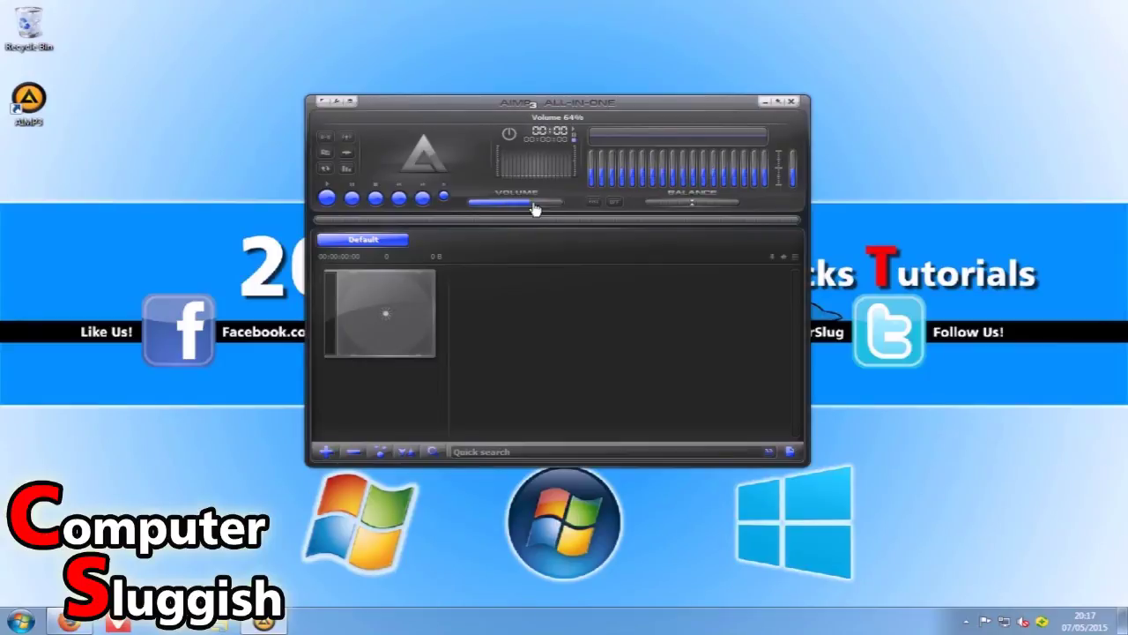
# Switch back to the AIMP download page in Firefox.
pyautogui.moveTo(696, 204)
pyautogui.mouseDown()
pyautogui.moveTo(735, 216)
pyautogui.moveTo(642, 217)
pyautogui.moveTo(696, 215)
pyautogui.mouseUp()
pyautogui.click(69, 622)
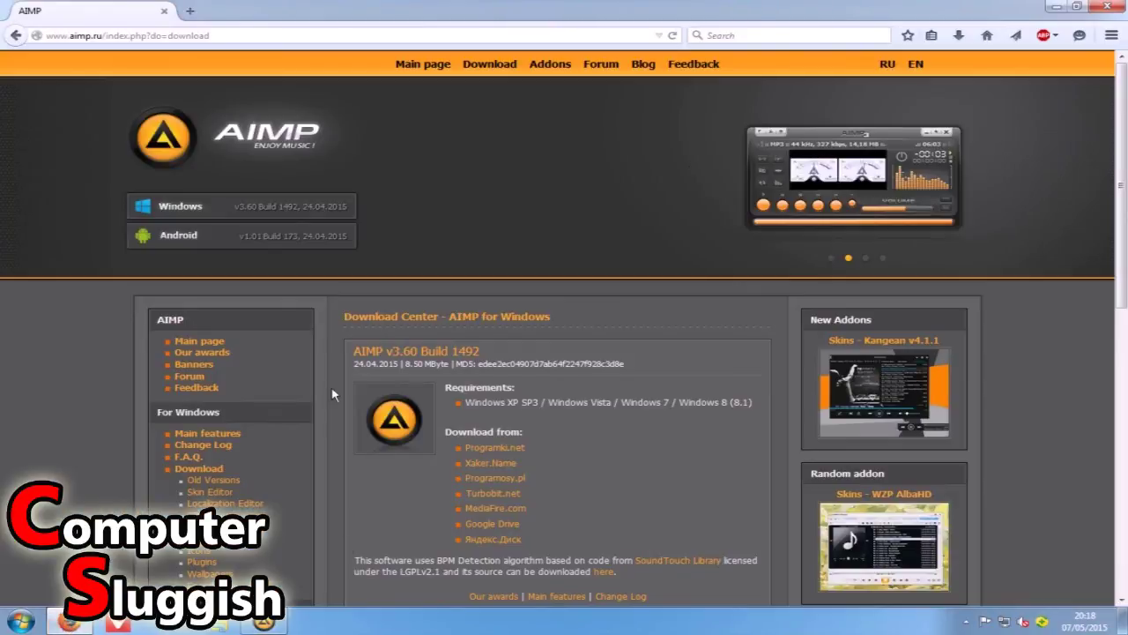
# Open the AIMP for Windows addons catalogue and go to its Skins category.
pyautogui.scroll(-4, 332, 390)
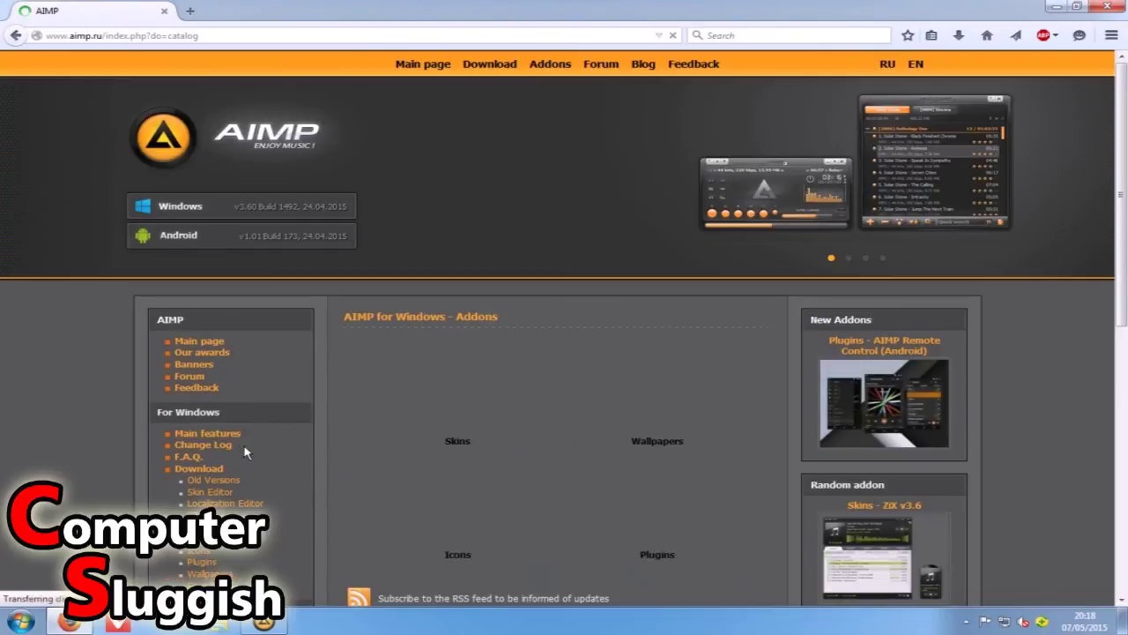
pyautogui.scroll(-4, 250, 453)
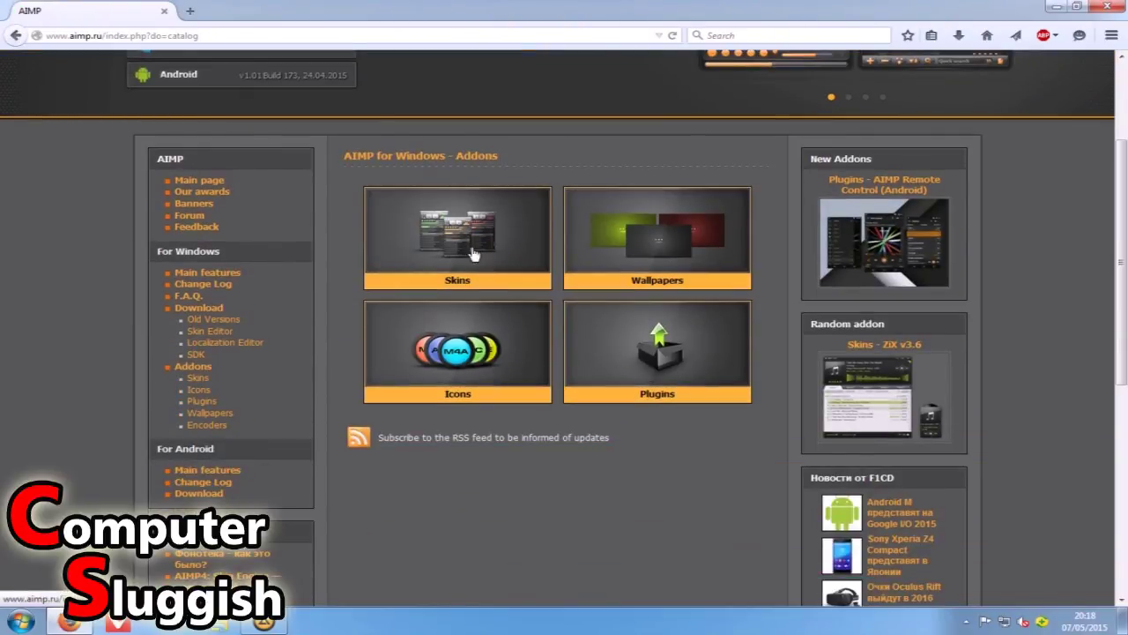
pyautogui.scroll(-6, 534, 262)
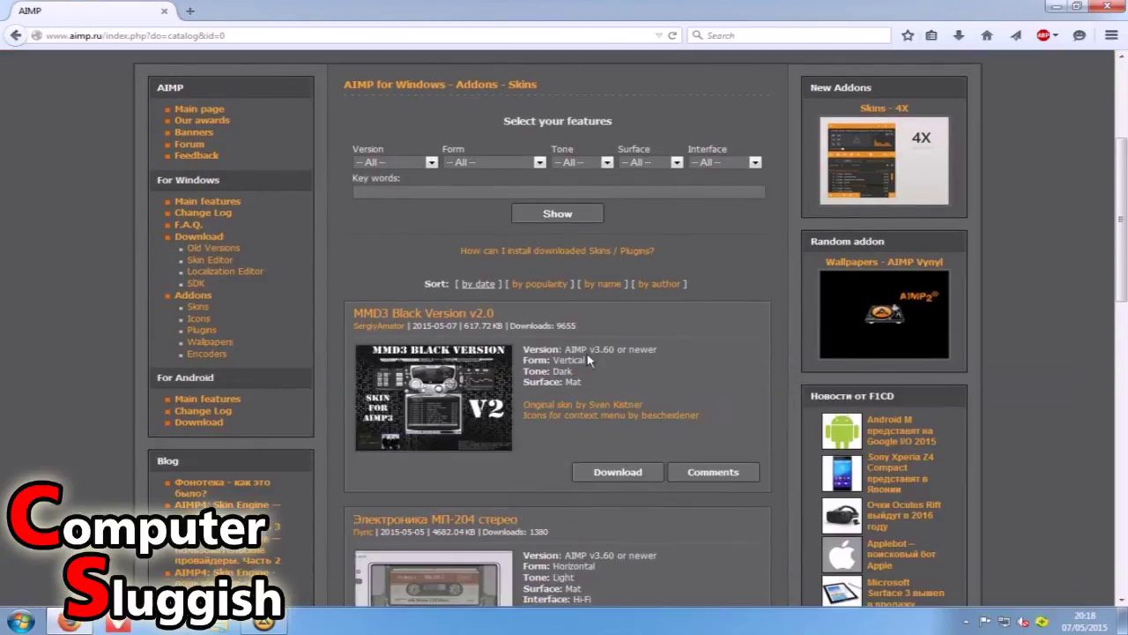
# Look through the downloadable skins on the first two catalogue pages and continue to page 3.
pyautogui.scroll(-13, 743, 392)
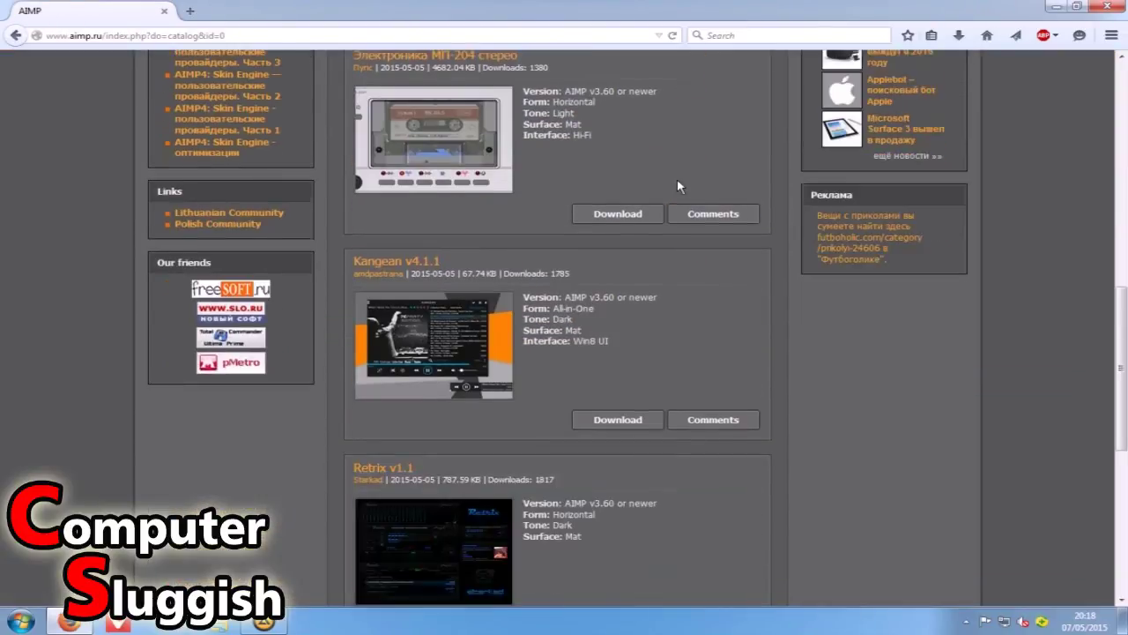
pyautogui.scroll(-9, 678, 188)
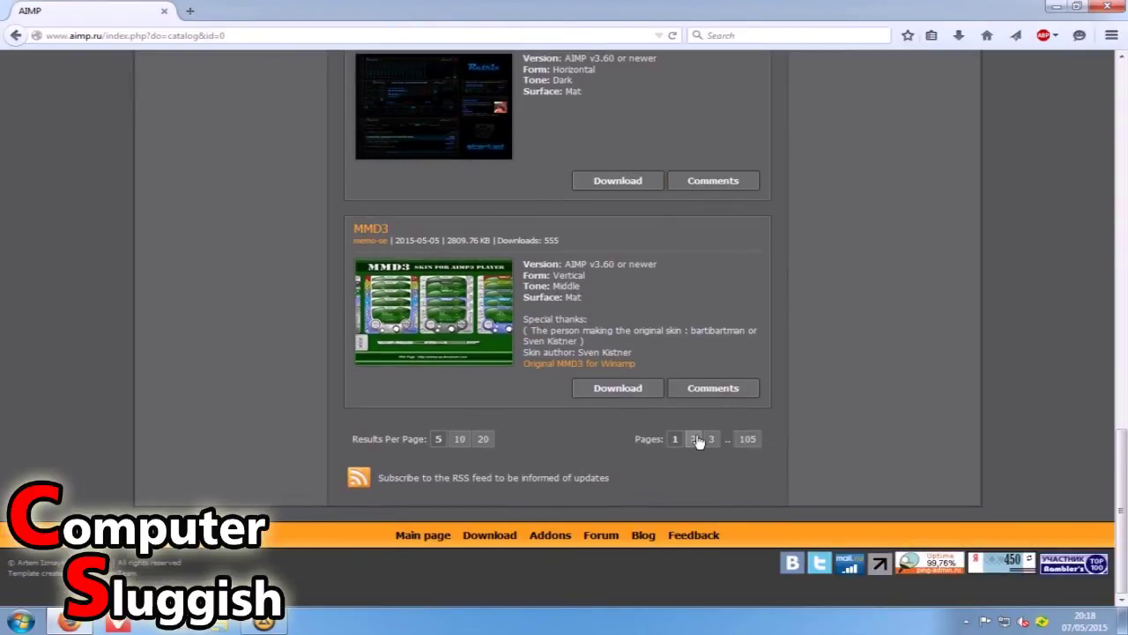
pyautogui.scroll(-15, 679, 452)
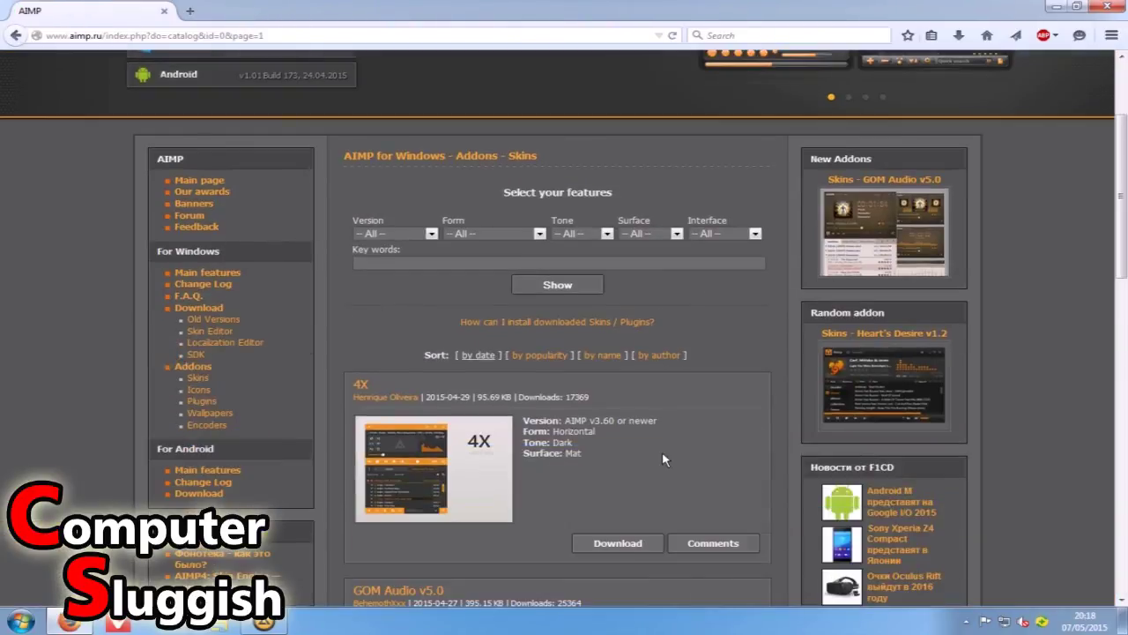
pyautogui.scroll(-10, 647, 476)
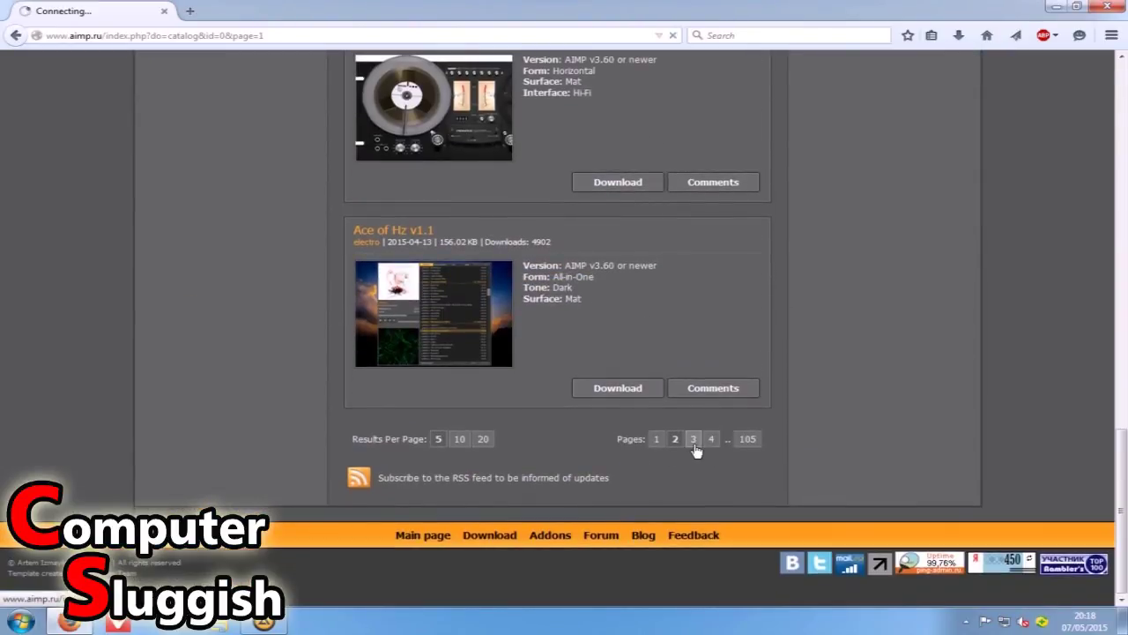
pyautogui.scroll(-3, 693, 453)
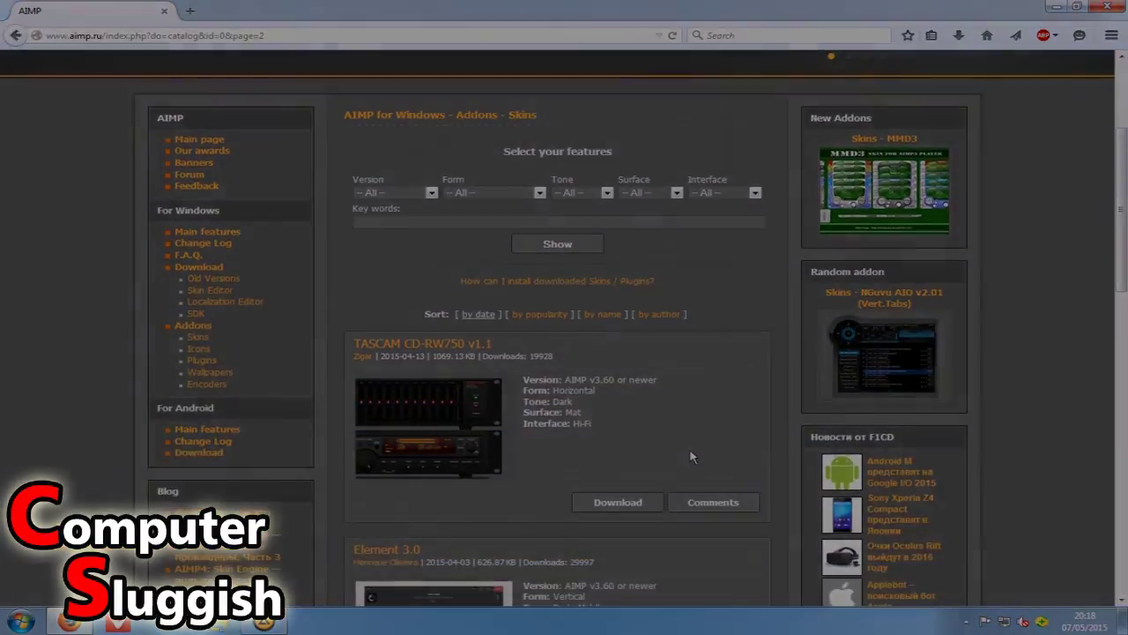